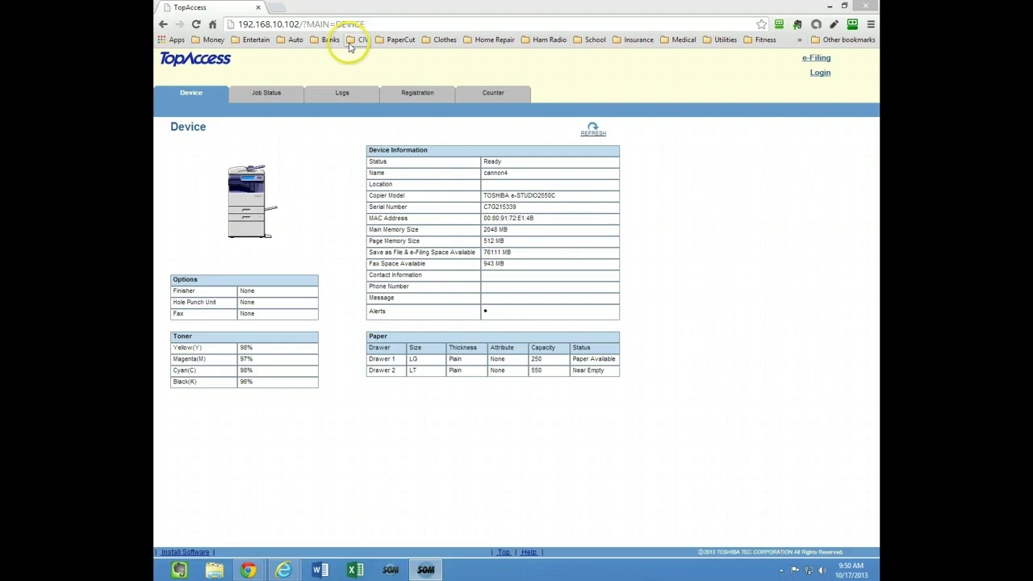
Step: Sign in to TopAccess with the administrator account and its password
click(379, 26)
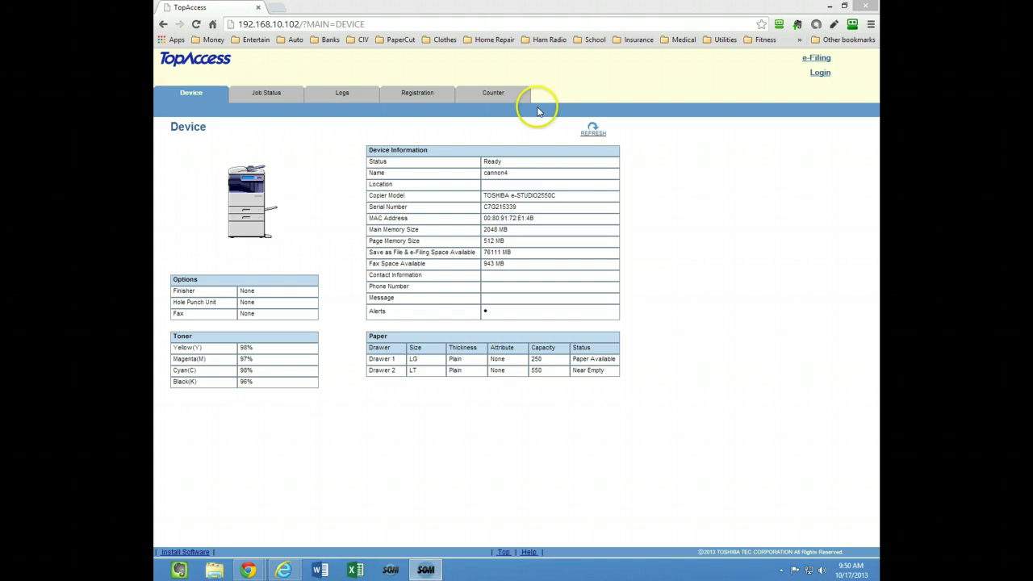
click(819, 73)
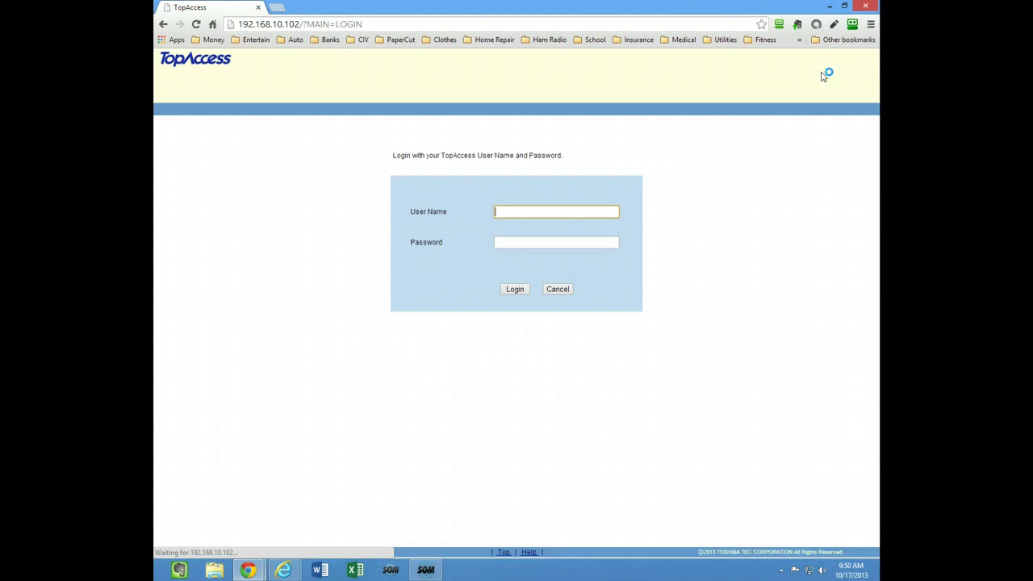
text(adm)
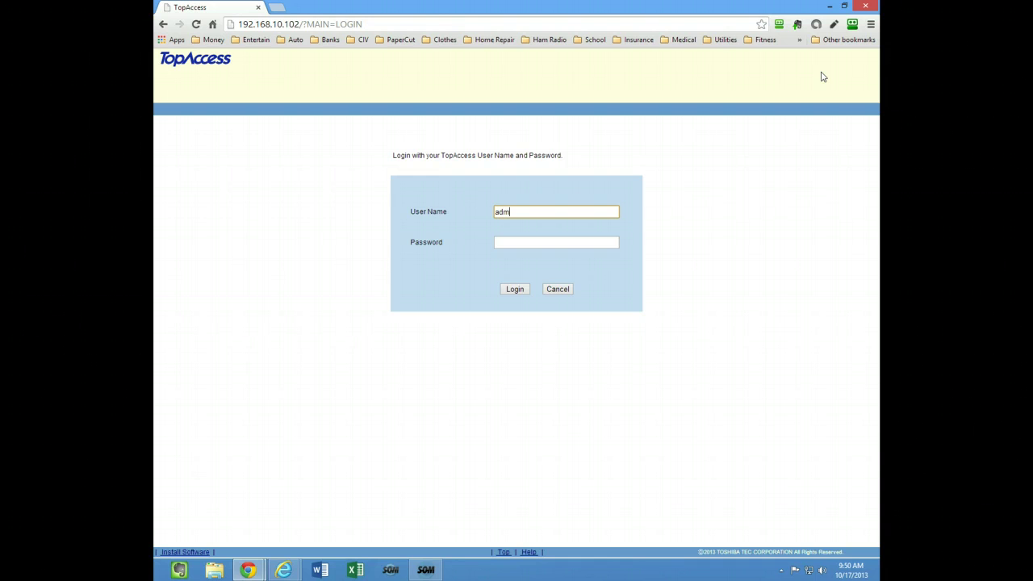
text(in)
key(Tab)
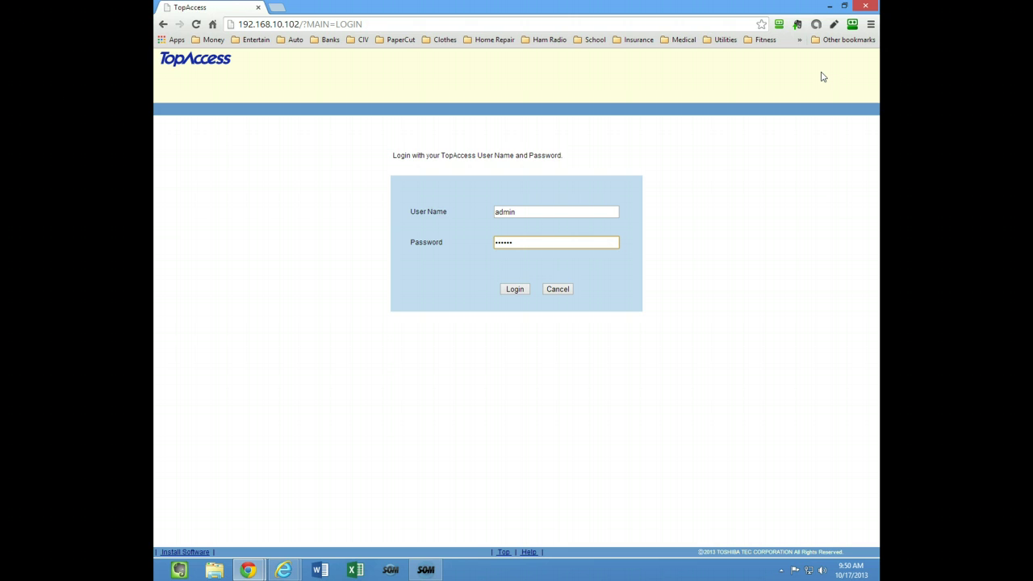
click(517, 290)
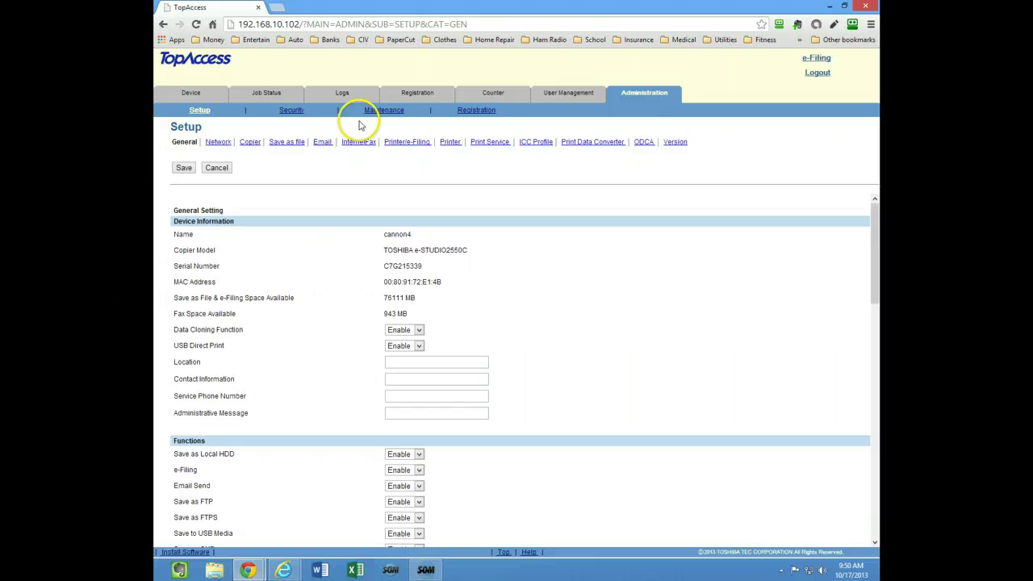
Step: Save the Email settings with sender name 'Toshiba Copier' and go to the Network settings
click(323, 143)
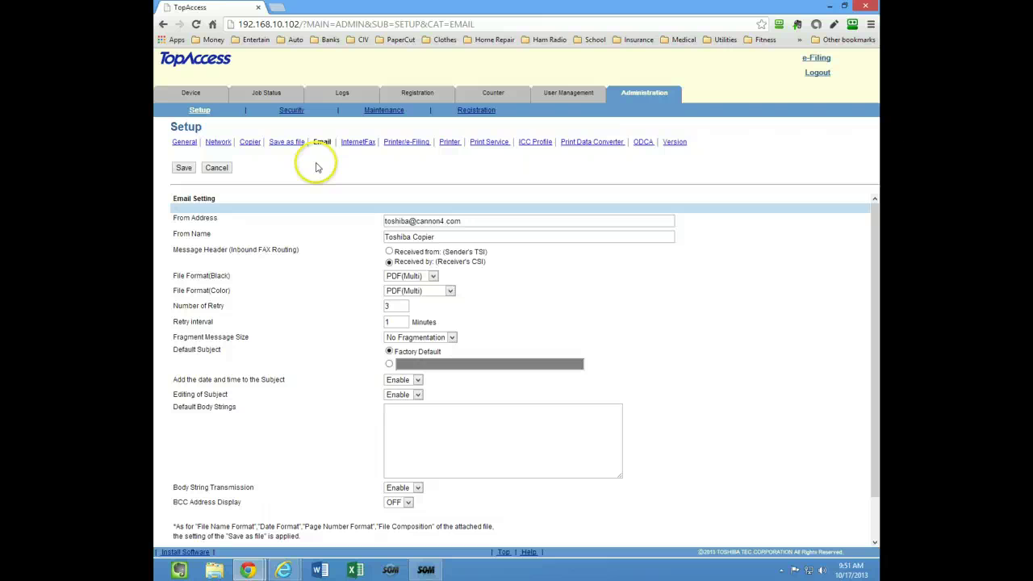
click(184, 167)
click(542, 109)
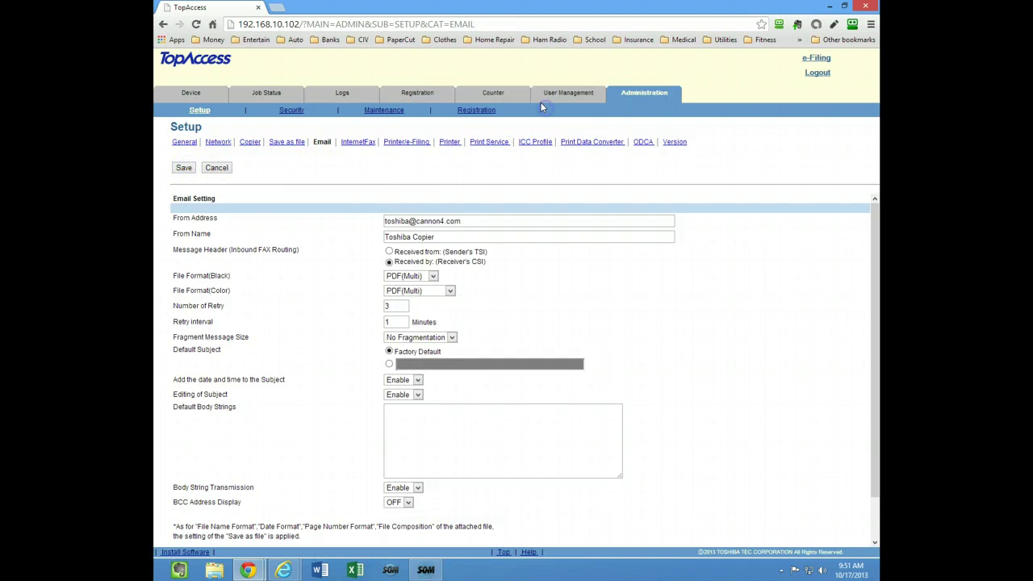
click(219, 142)
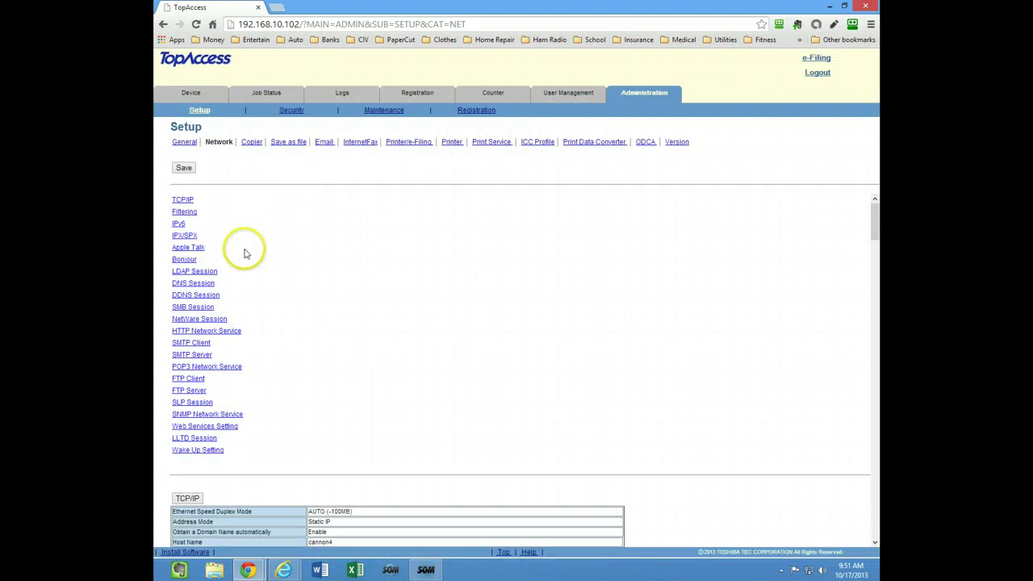
Step: Set the SMTP Client to smtp.gmail.com with STARTTLS, Login authentication and port 25, and save
click(190, 343)
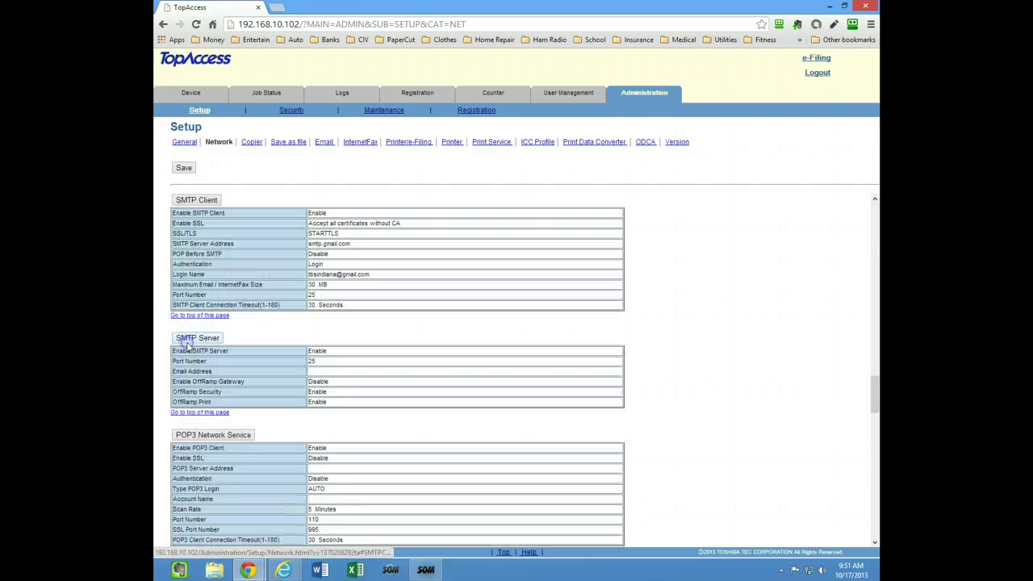
click(204, 206)
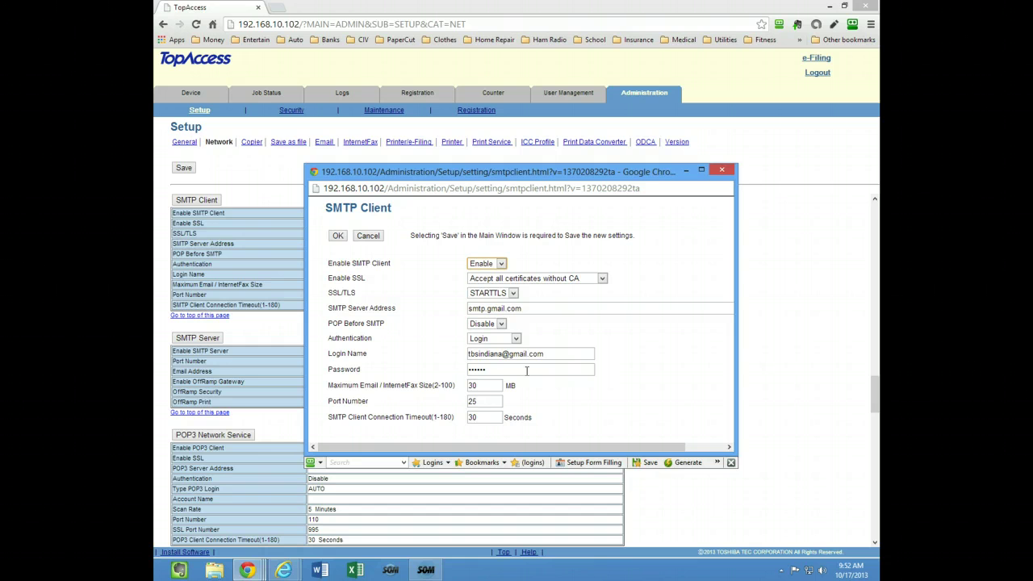
click(336, 237)
click(562, 265)
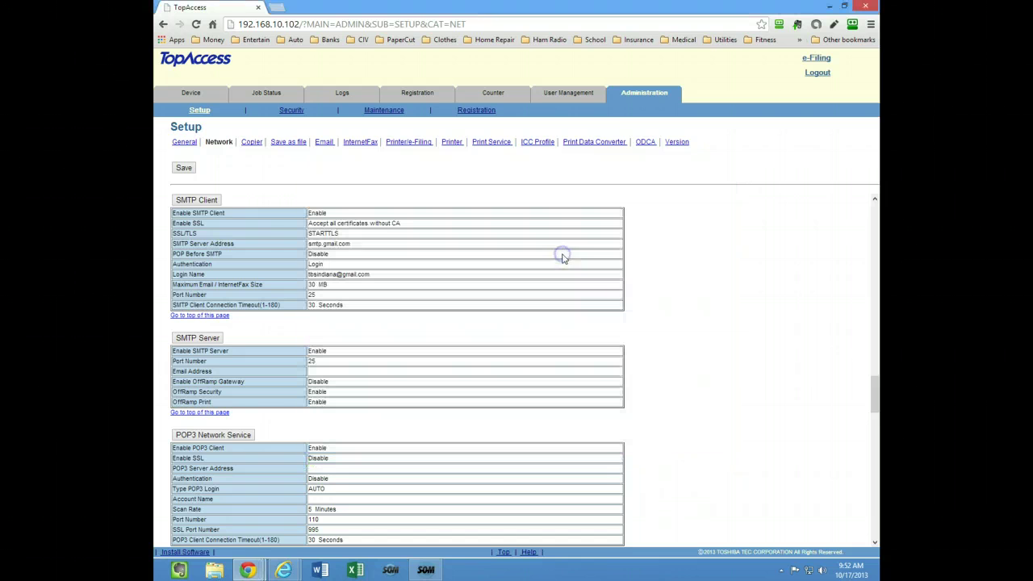
click(183, 167)
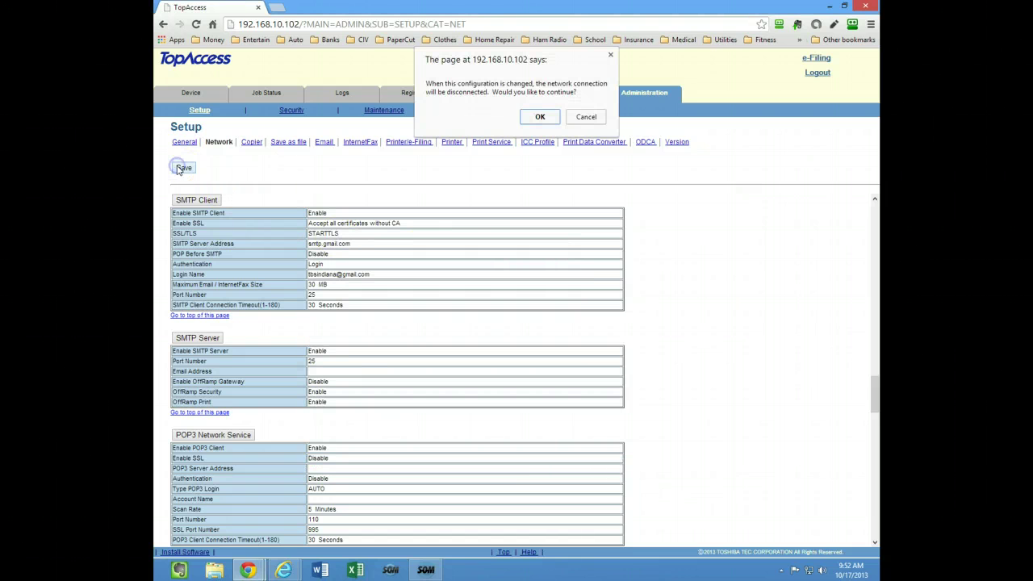
click(539, 117)
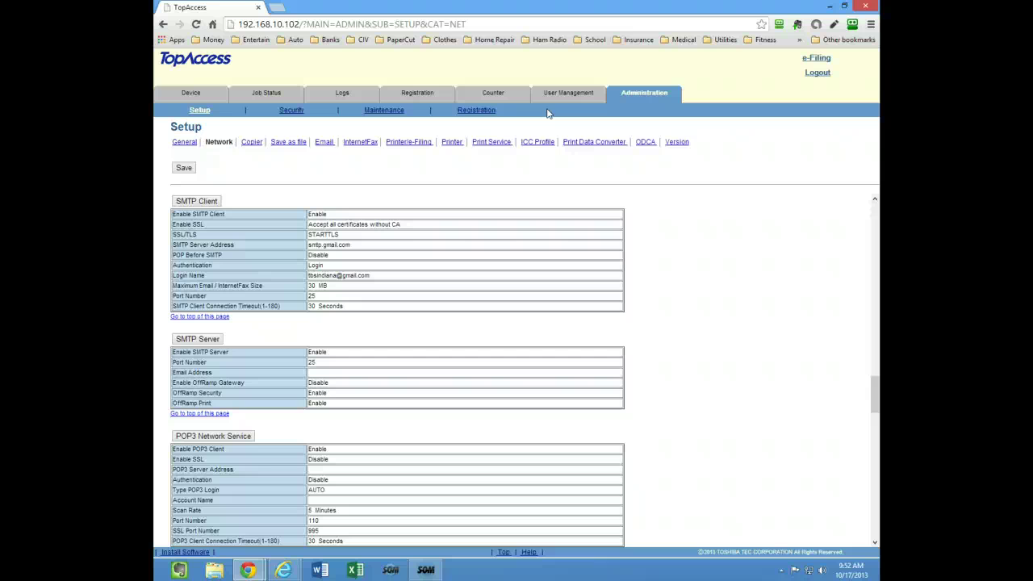
Step: Add an Address Book contact with the person's first name and e-mail address, saved as entry 2
click(421, 93)
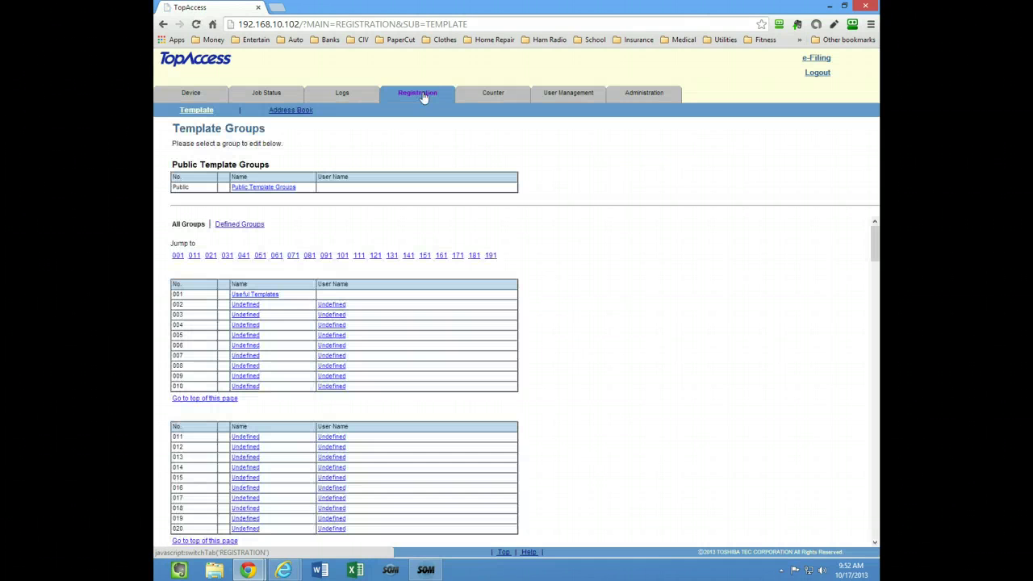
click(293, 110)
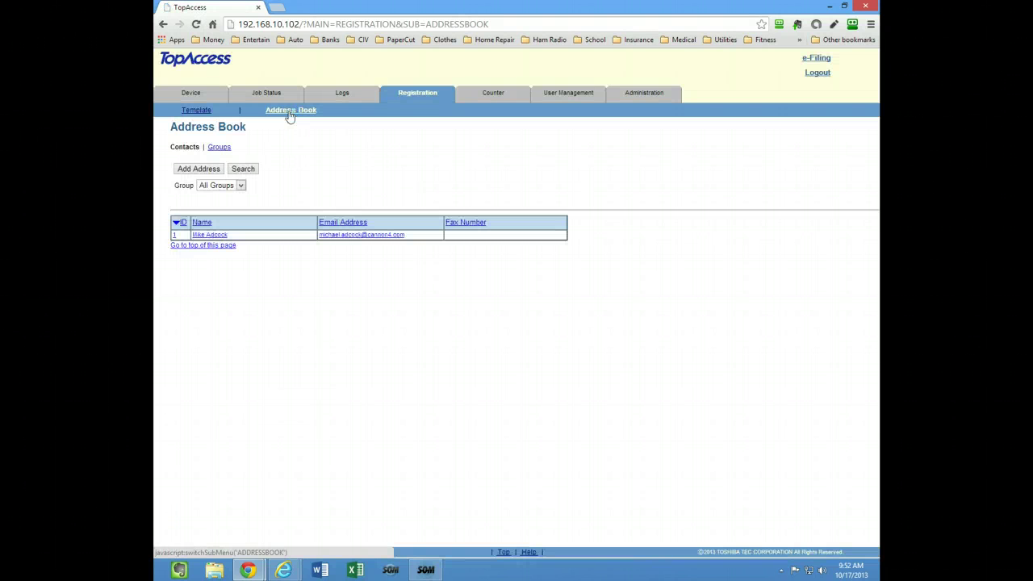
click(202, 169)
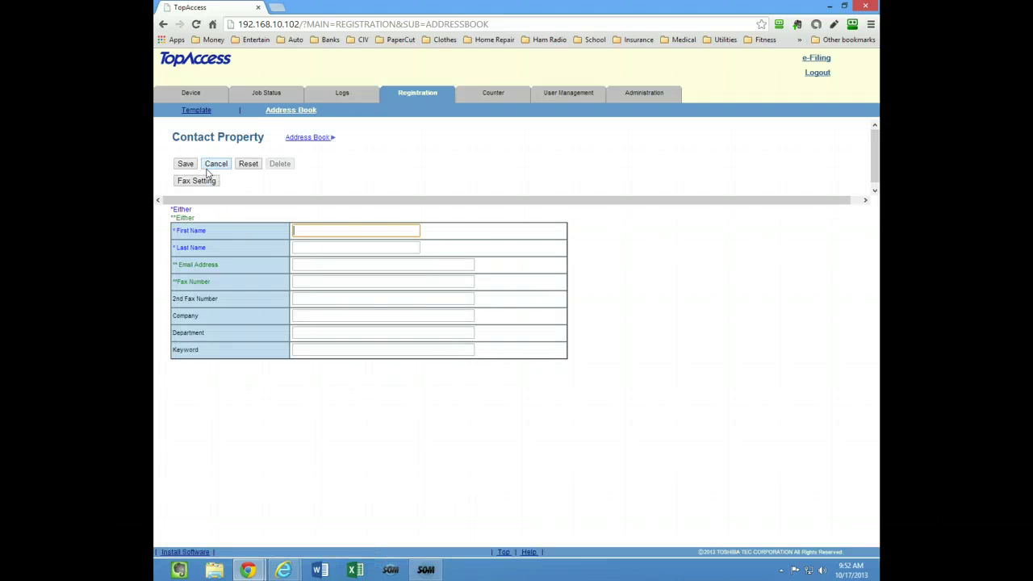
text(John)
click(304, 264)
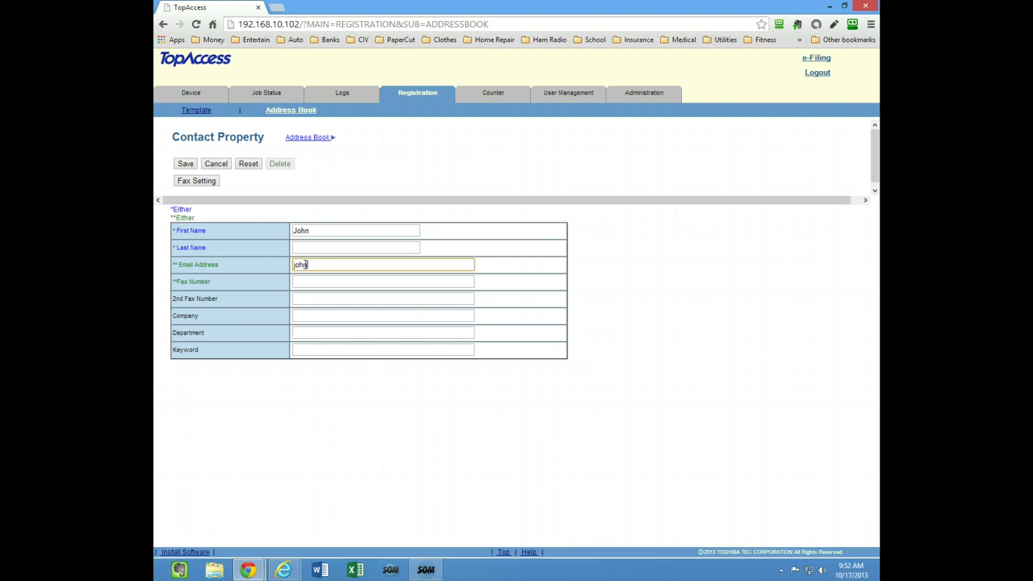
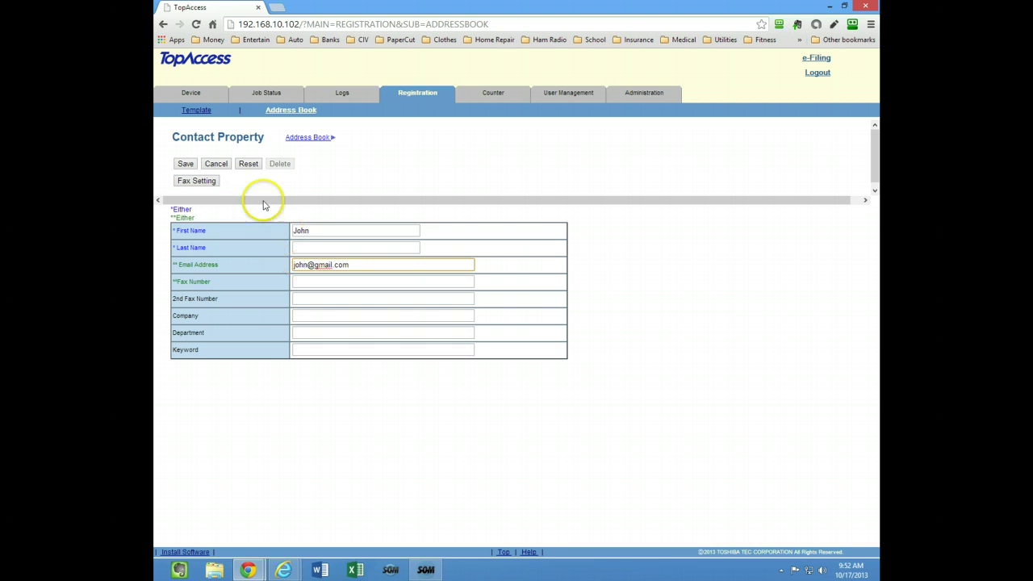
click(184, 164)
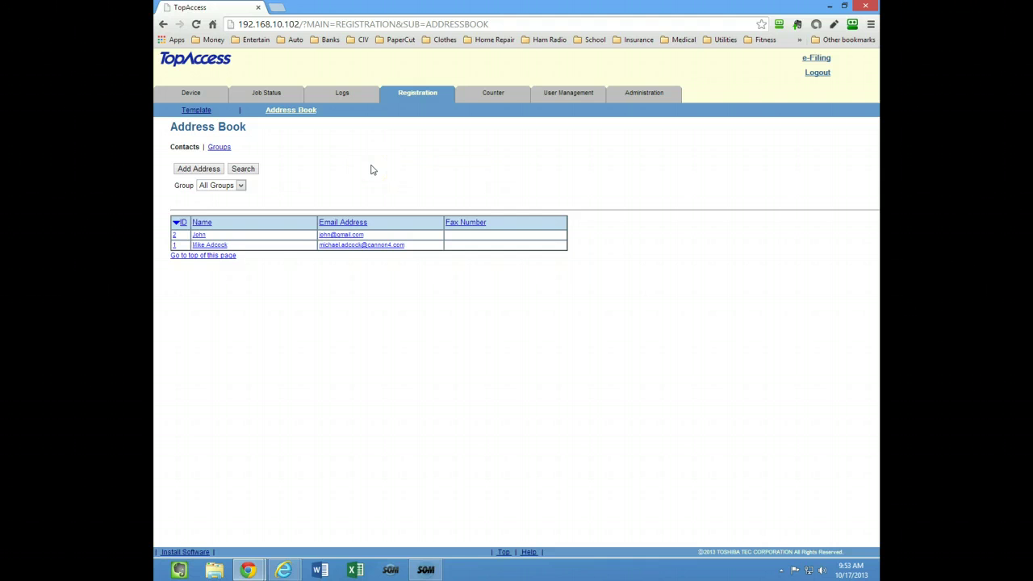
Step: Create a fresh Address Book CSV export (ADDR_131017.csv) under Maintenance > Export and download it
click(653, 95)
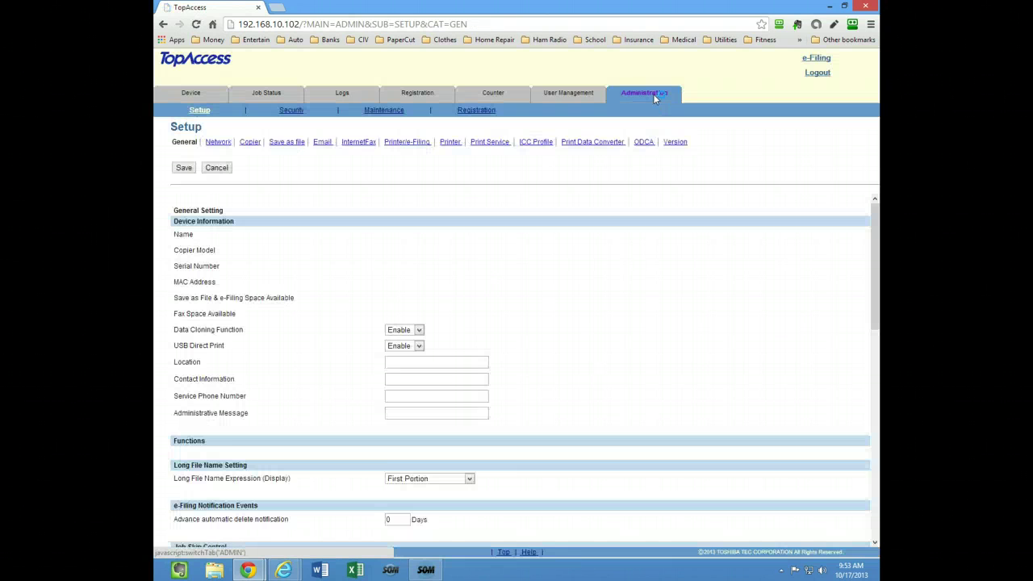
click(387, 110)
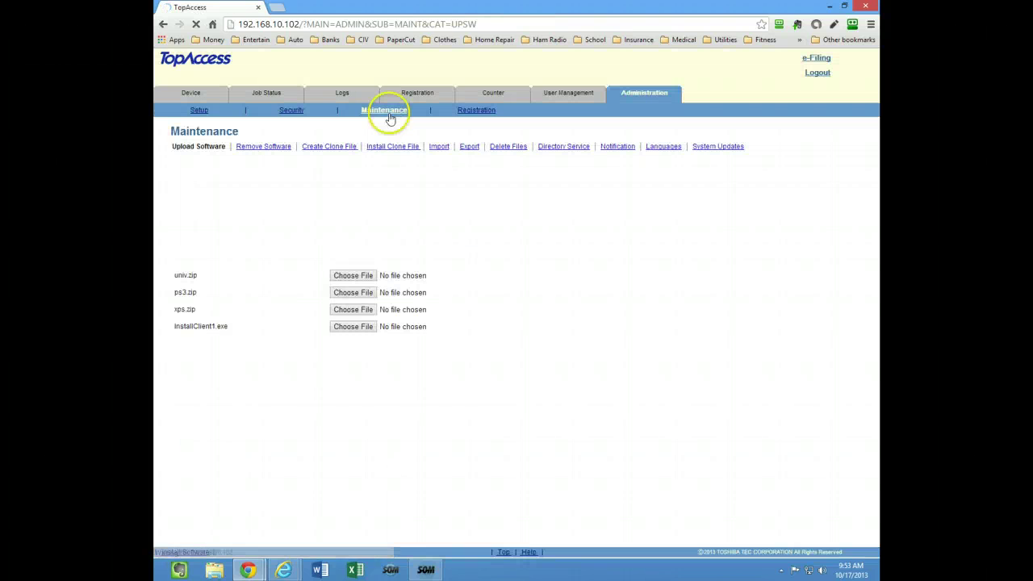
click(470, 147)
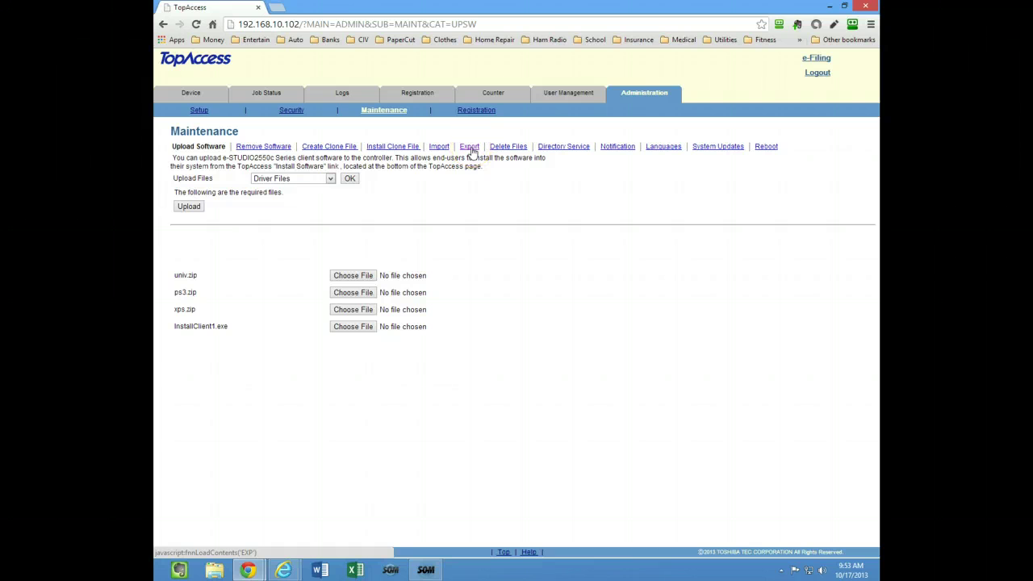
click(470, 146)
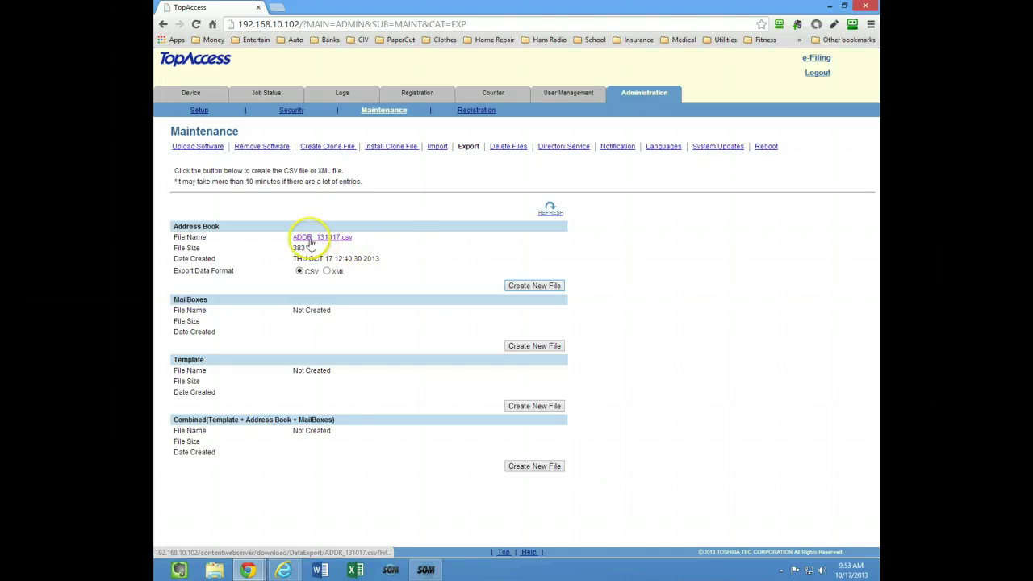
click(531, 288)
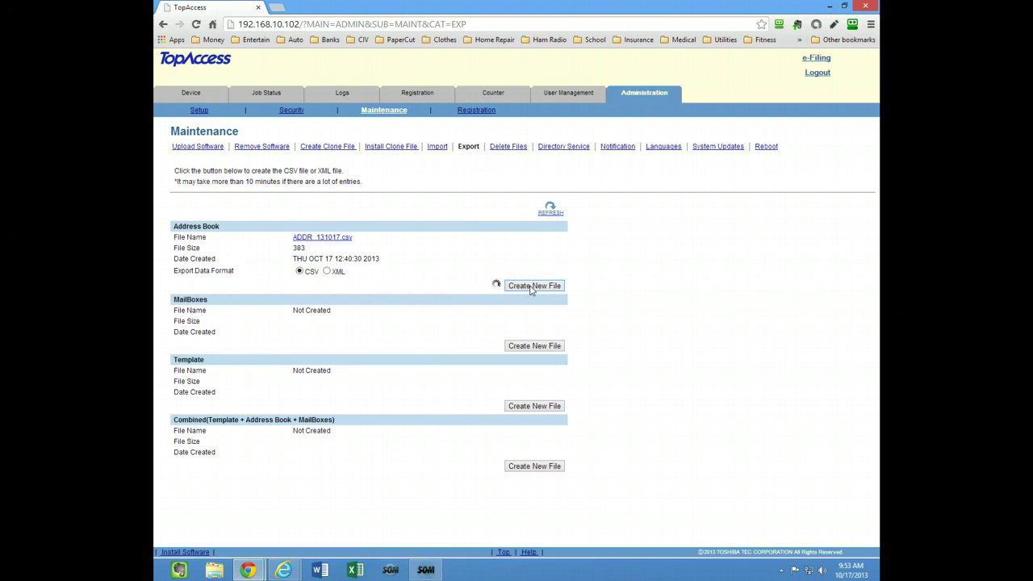
click(487, 274)
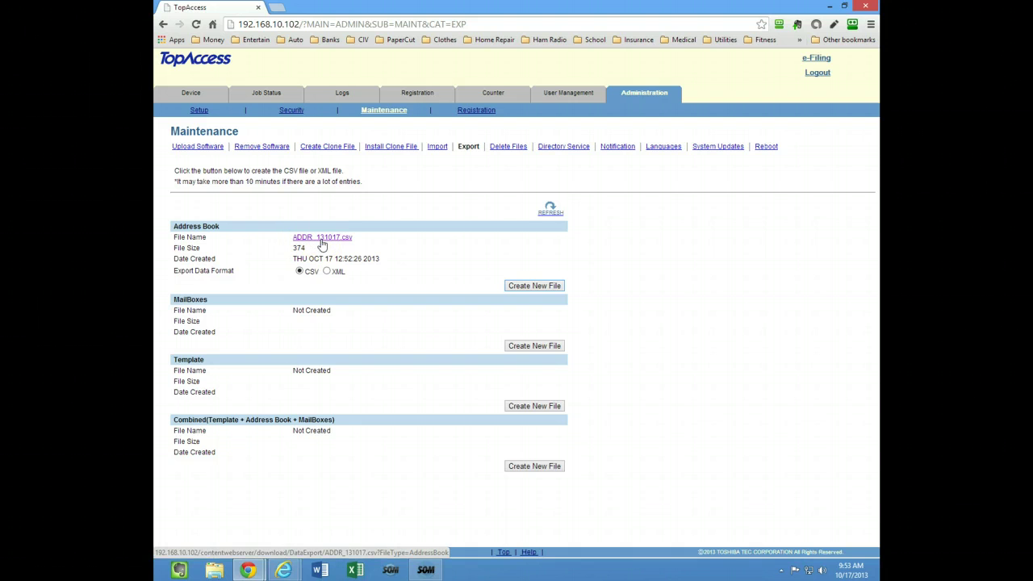
click(322, 239)
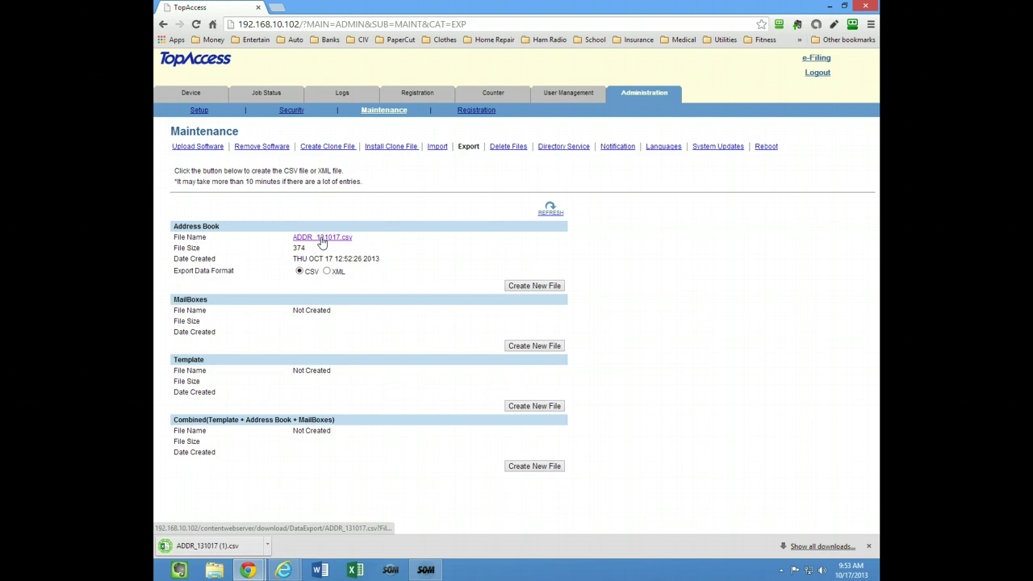
Step: Widen the name and e-mail columns in Excel and save over the same file, keeping CSV format
click(201, 546)
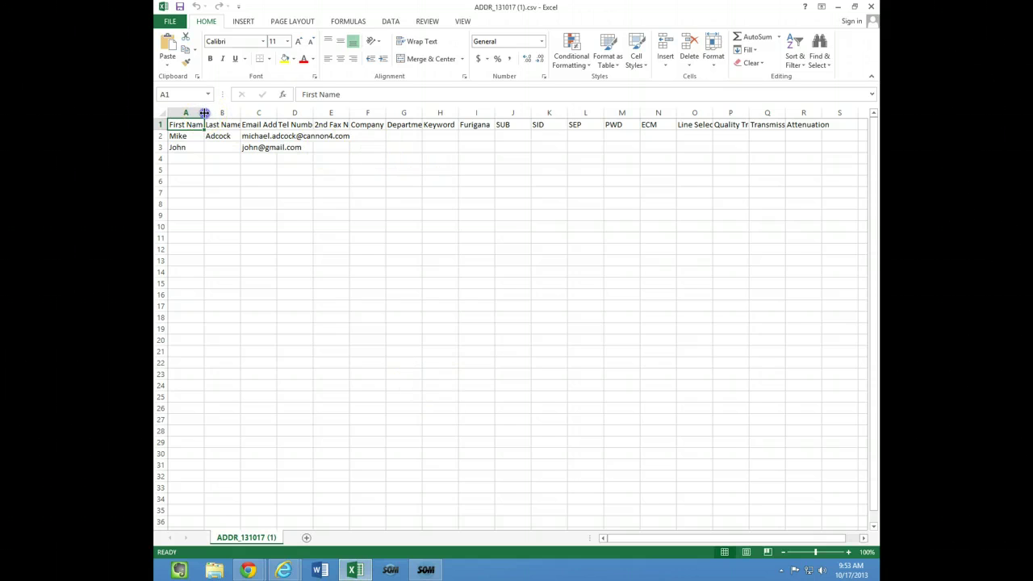
drag(203, 113, 420, 119)
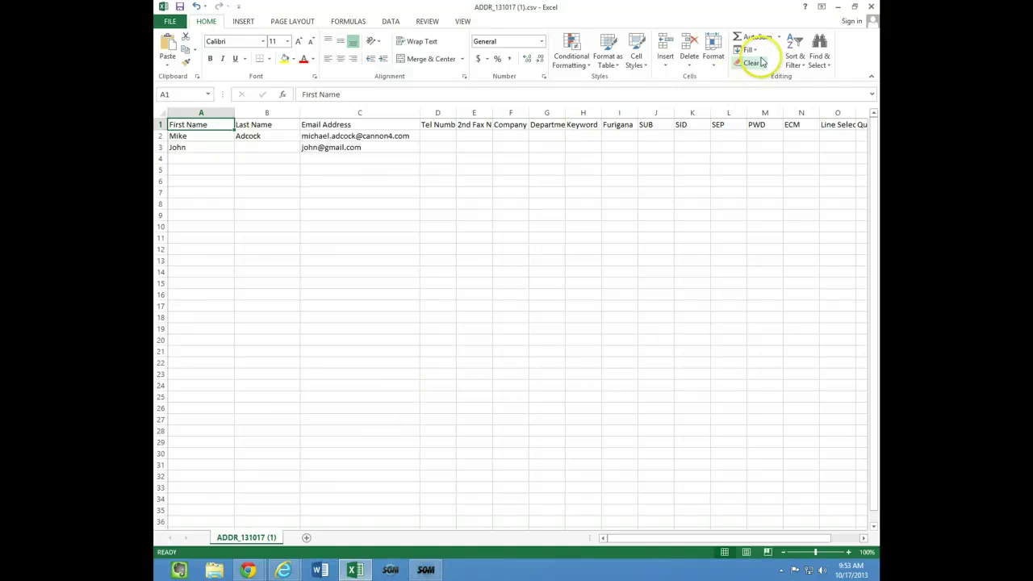
click(871, 8)
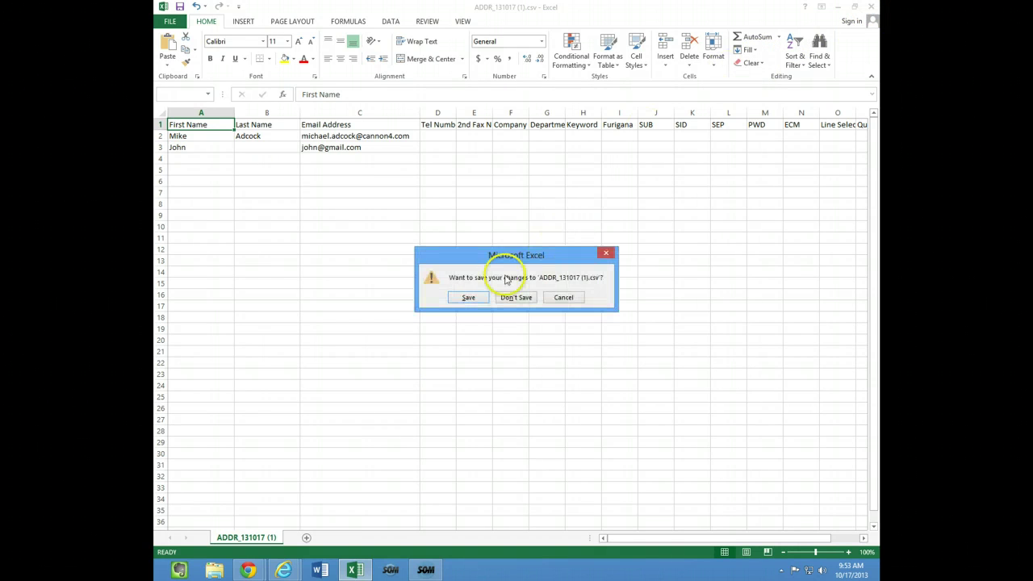
click(471, 297)
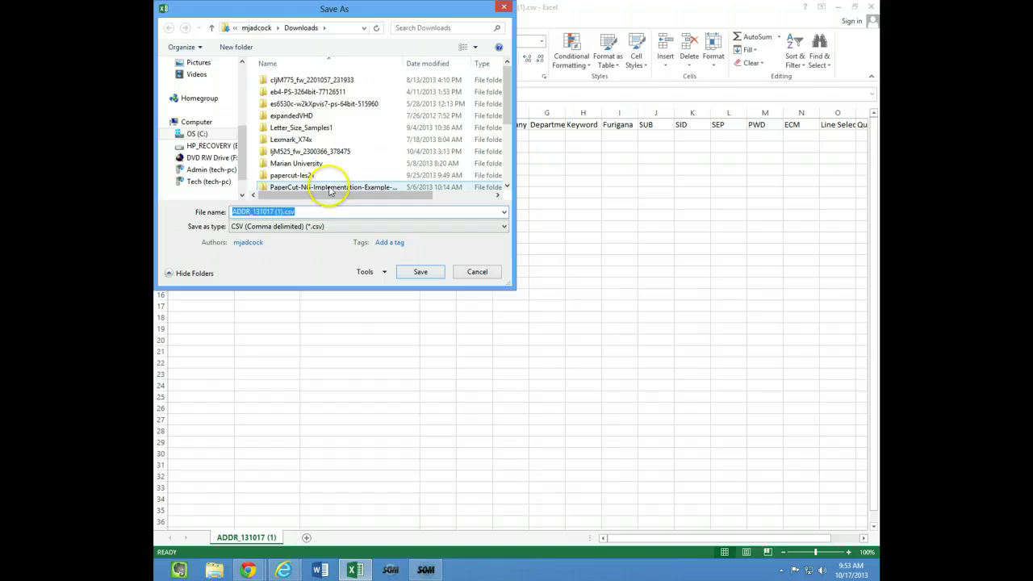
click(420, 274)
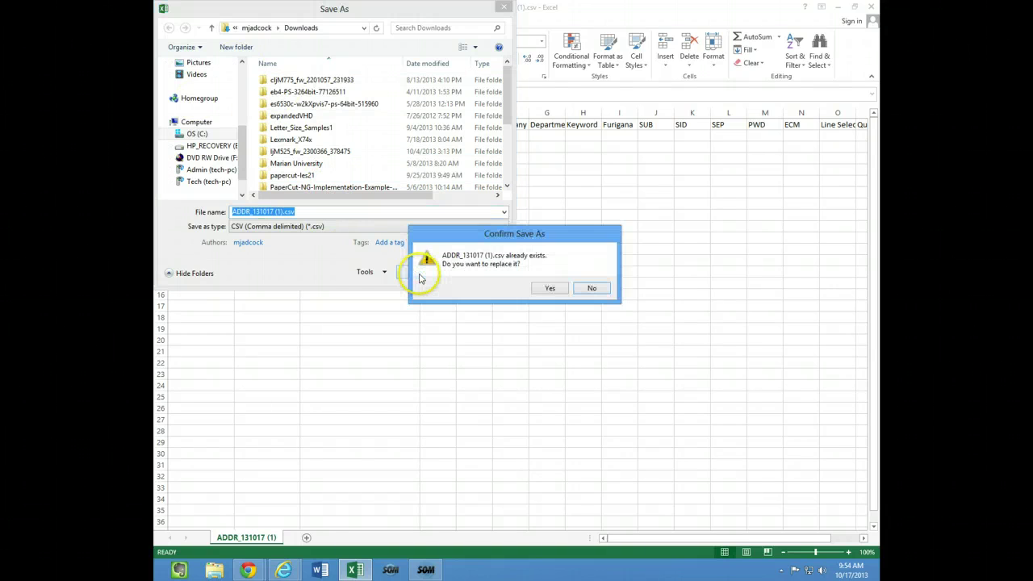
click(549, 289)
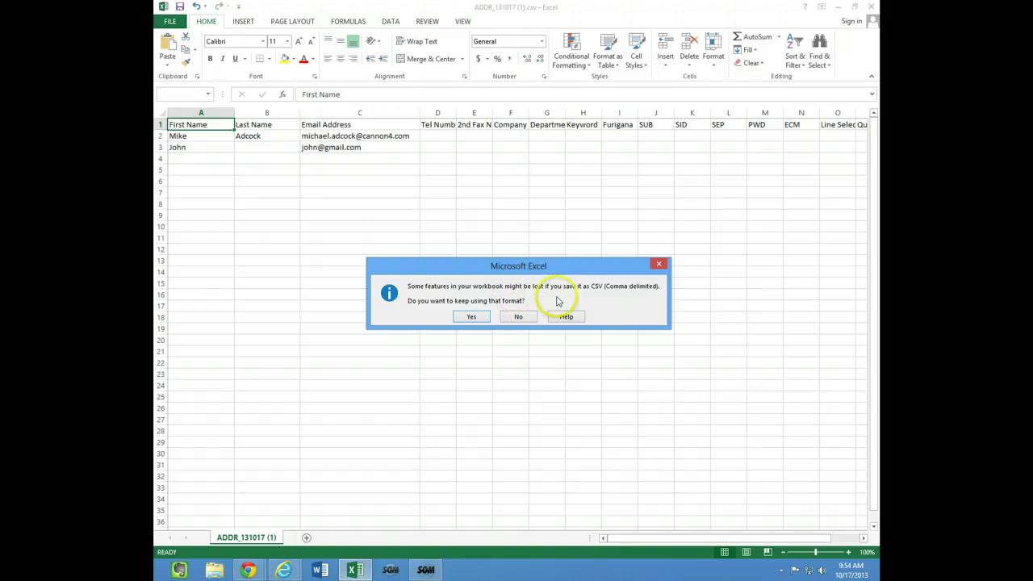
click(471, 317)
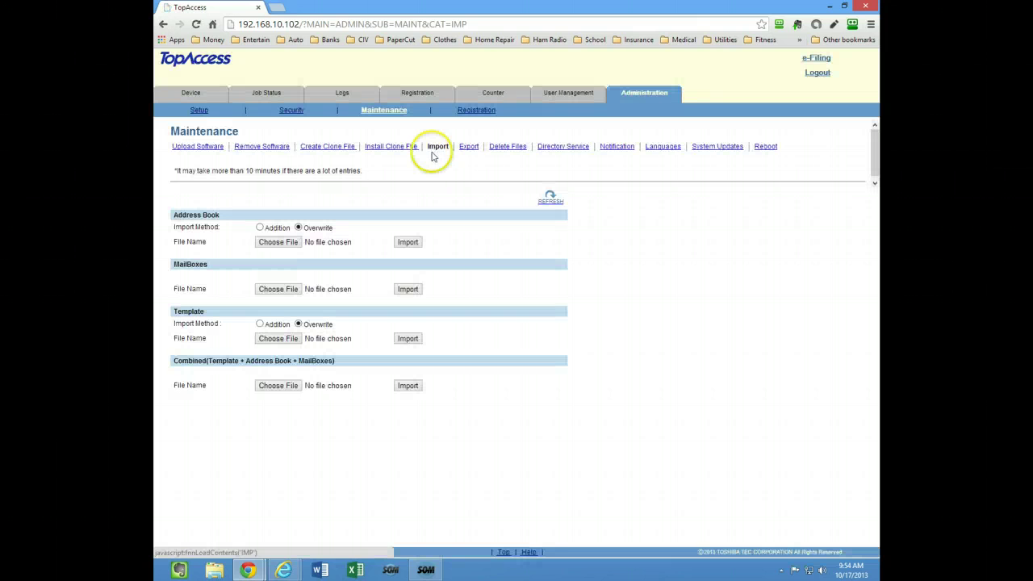
Step: Import ADDR_131014 (1).csv into the Address Book, overwriting the existing contacts
click(281, 242)
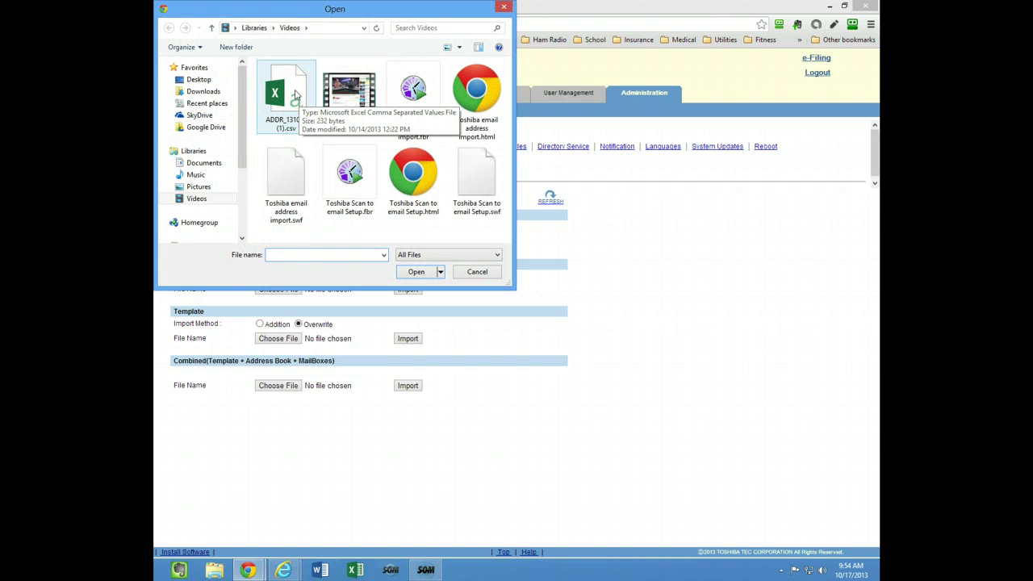
click(292, 95)
click(416, 271)
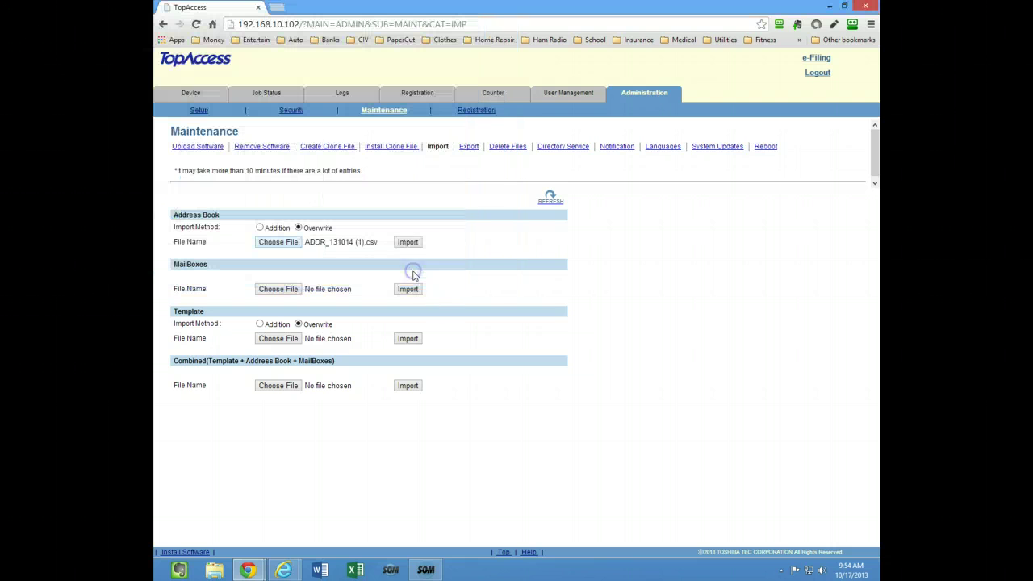
click(441, 239)
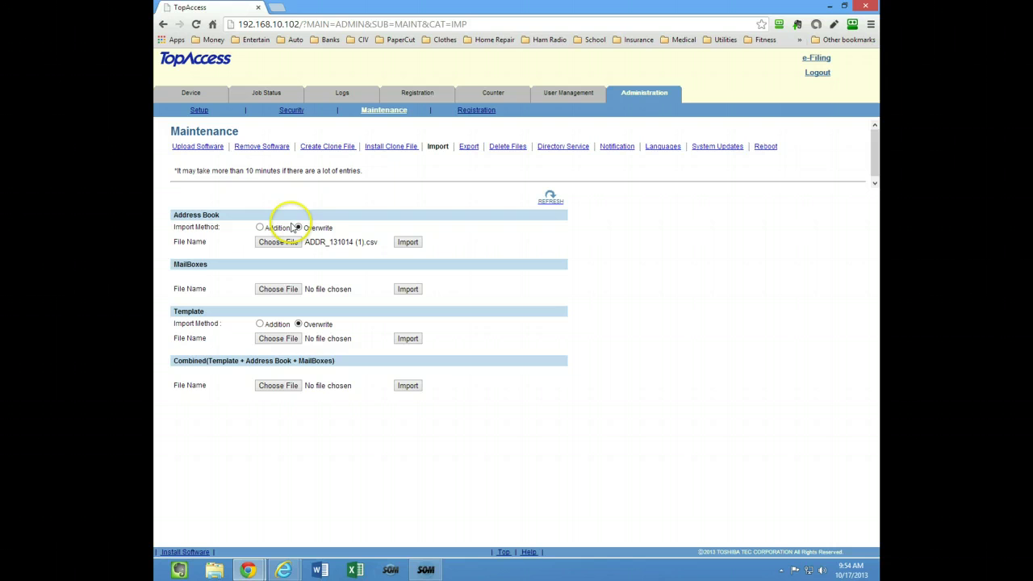
click(411, 244)
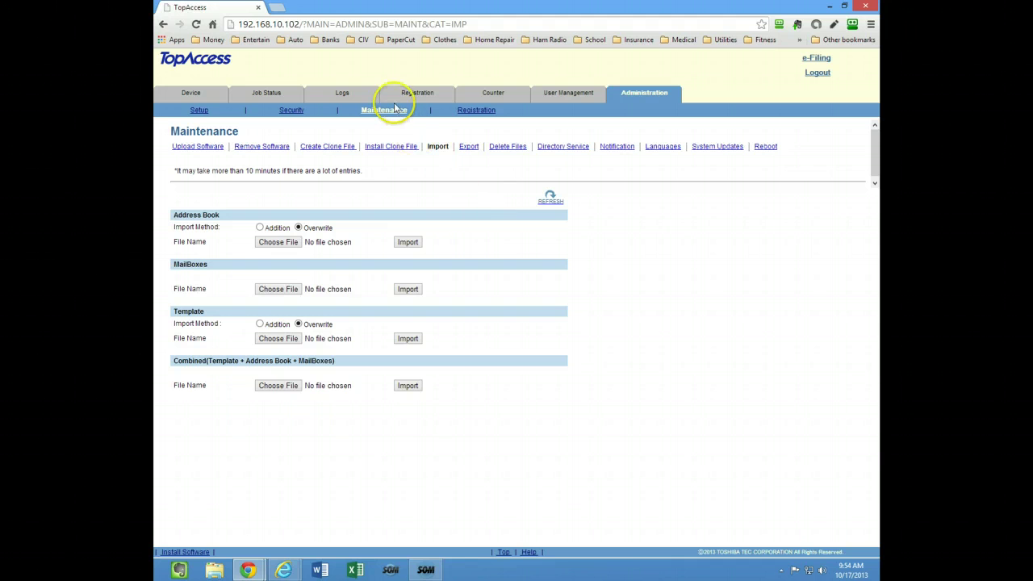
Step: Open Registration > Address Book and confirm only contact ID 1 remains after the import
click(417, 90)
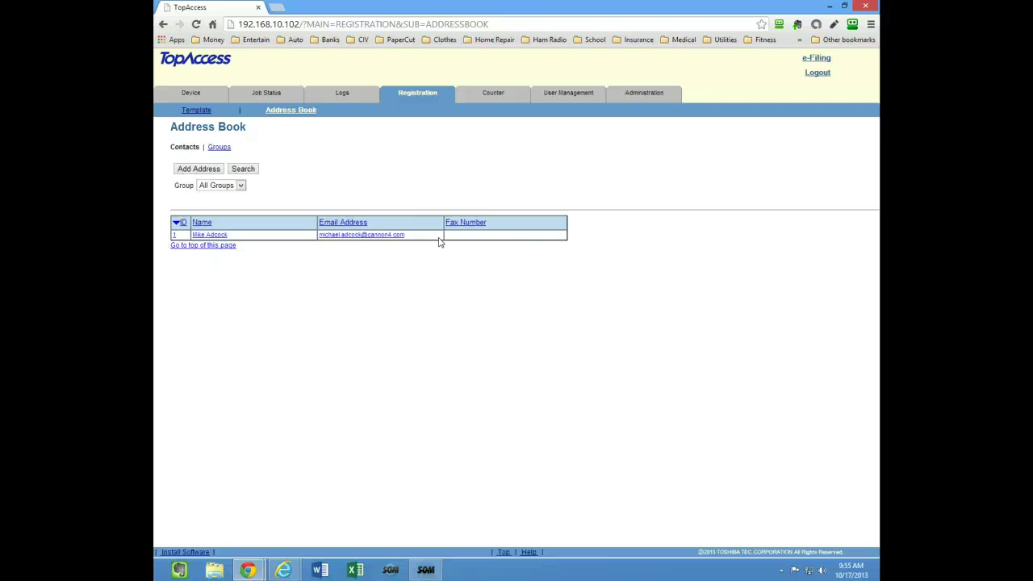
click(402, 262)
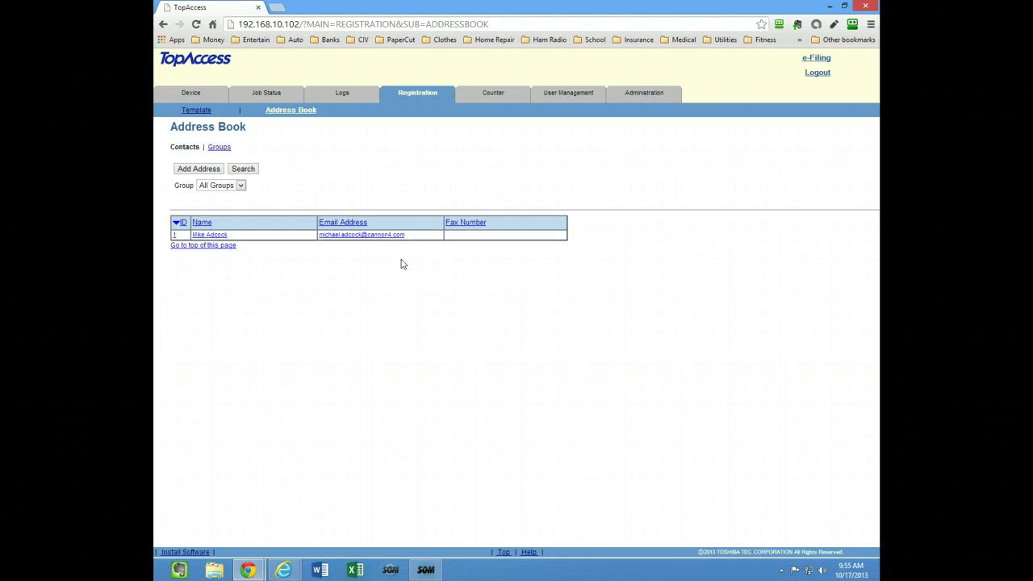